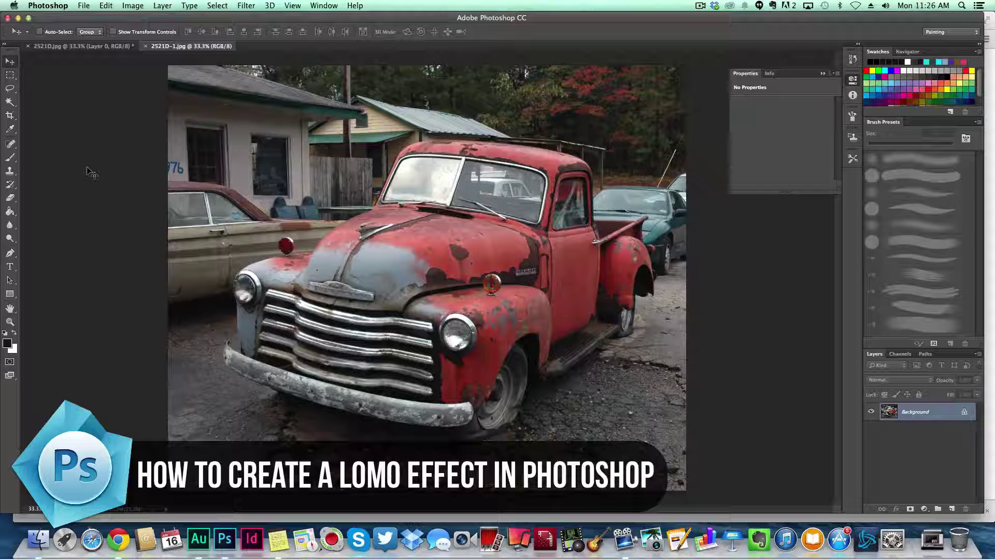
Preview the finished Lomo version, then convert the truck photo's Background into Layer 0
{"action": "left_click", "coordinate": [96, 46]}
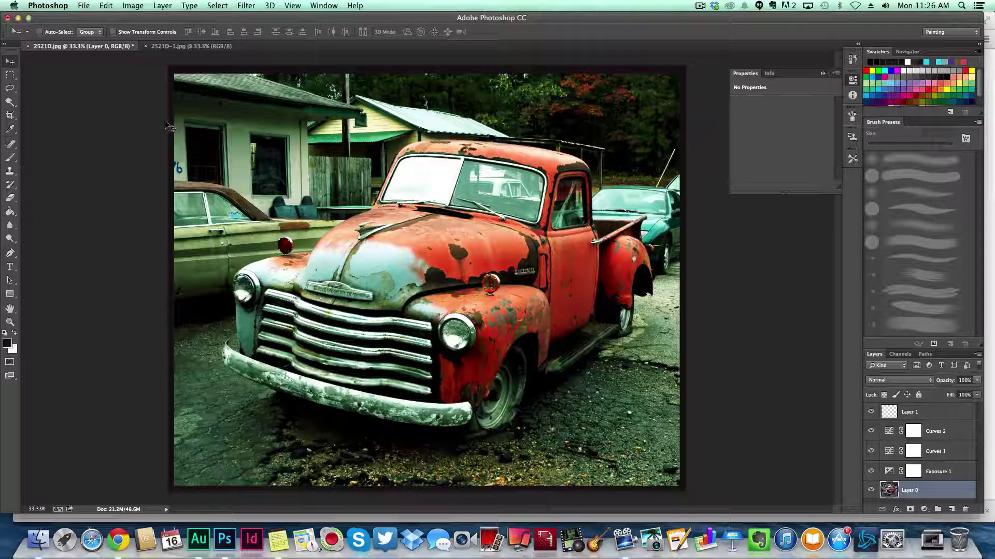
{"action": "left_click", "coordinate": [166, 47]}
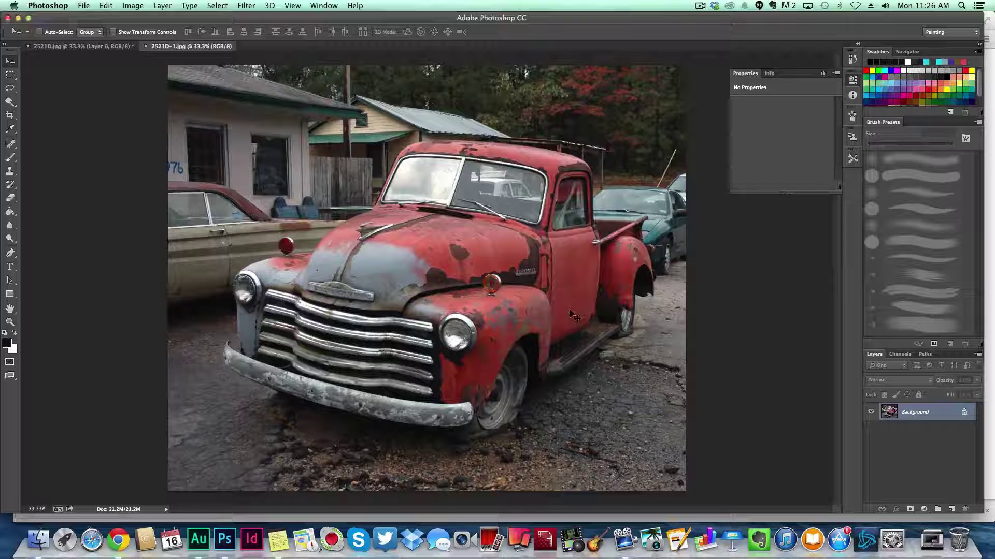
{"action": "double_click", "coordinate": [910, 414]}
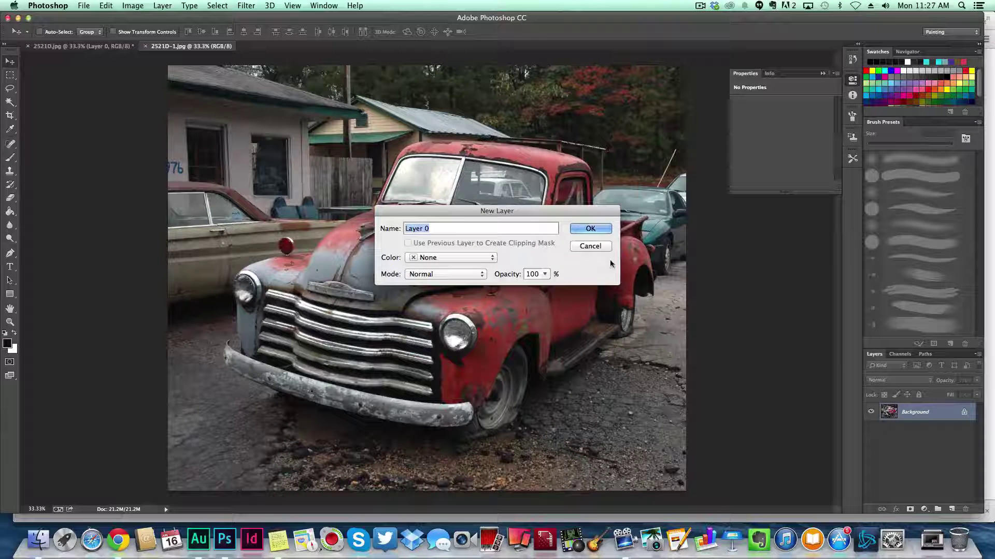
{"action": "left_click", "coordinate": [583, 229]}
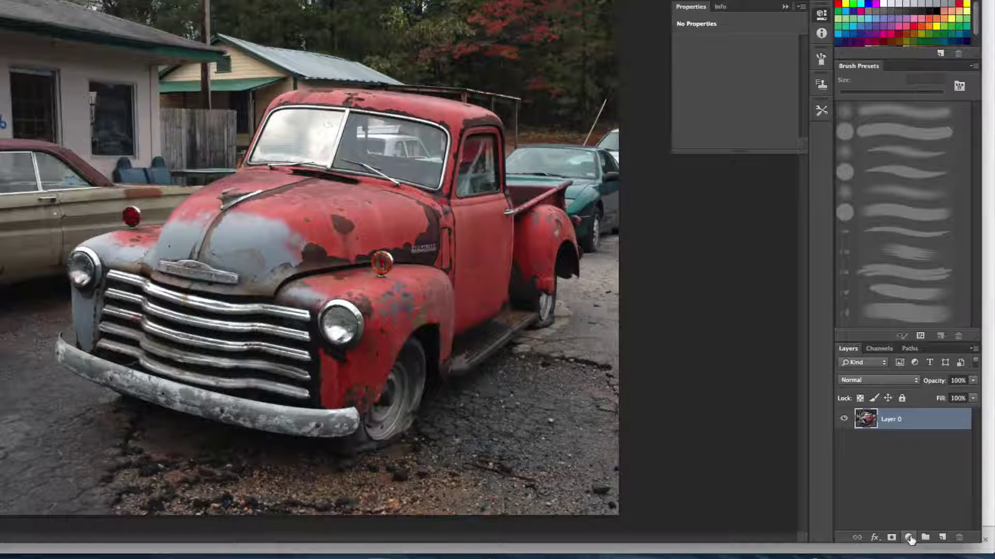
Add an Exposure adjustment layer with exposure +0.63 and offset -0.0294
{"action": "left_click", "coordinate": [908, 537]}
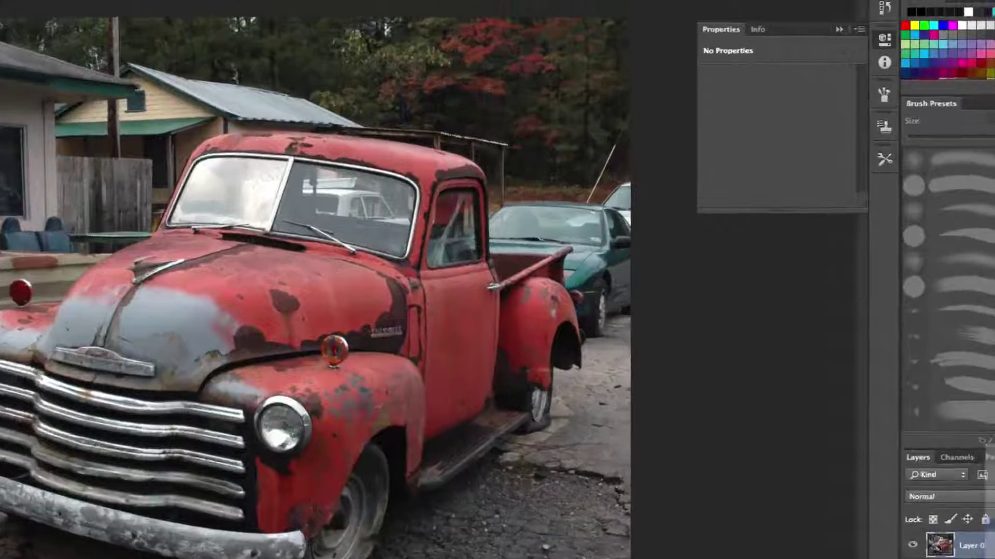
{"action": "left_click", "coordinate": [818, 460]}
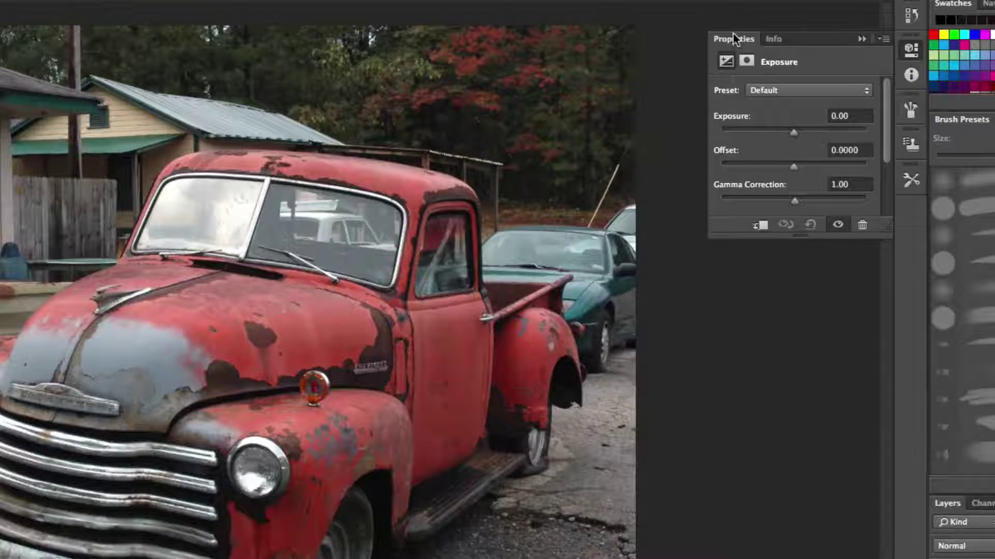
{"action": "left_click_drag", "start_coordinate": [733, 38], "coordinate": [631, 252]}
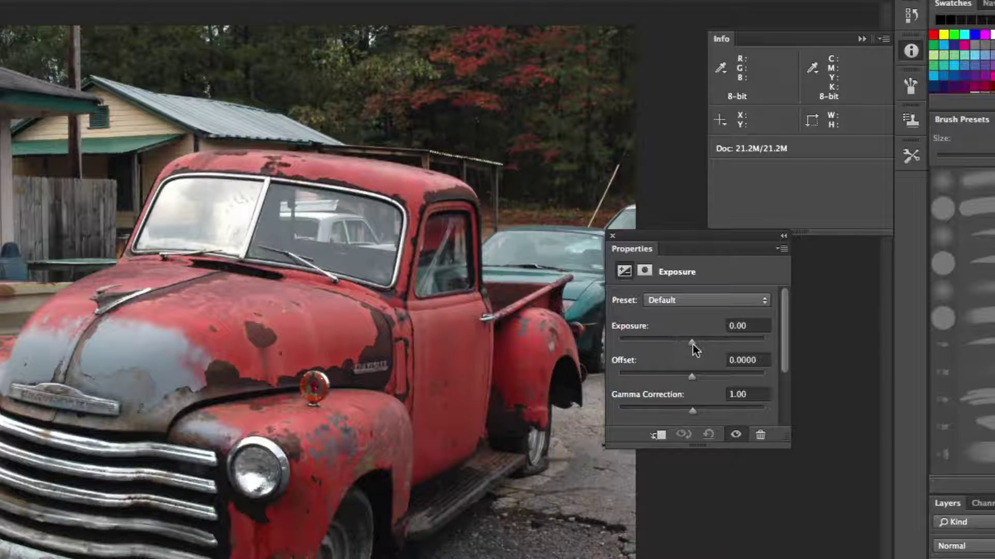
{"action": "left_click_drag", "start_coordinate": [692, 344], "coordinate": [698, 344]}
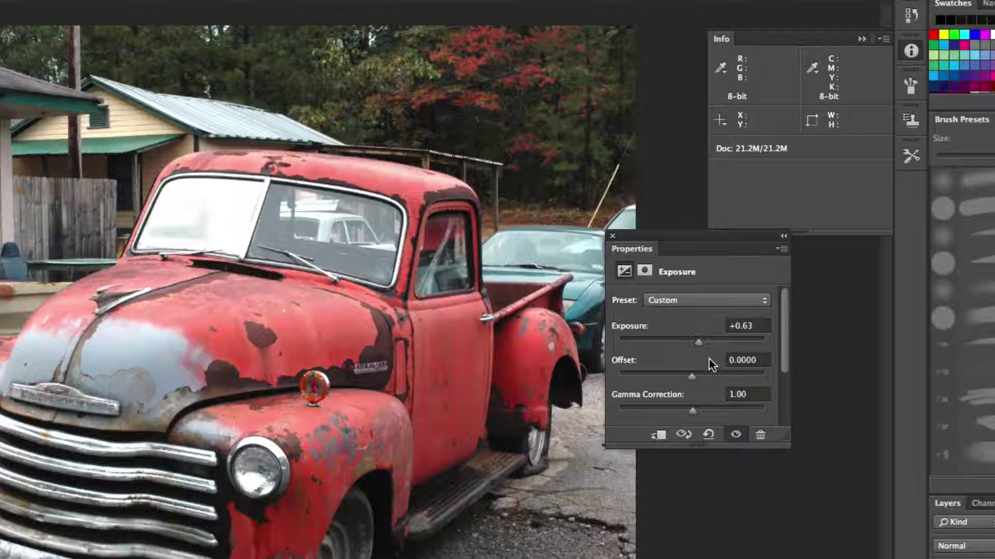
{"action": "left_click_drag", "start_coordinate": [693, 381], "coordinate": [687, 379]}
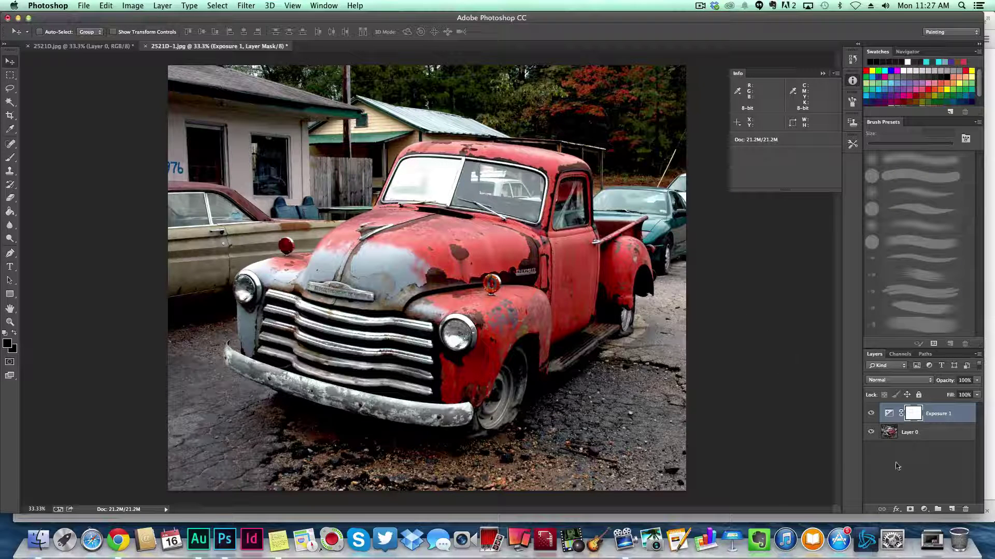
Add a Curves adjustment layer and raise the upper part of the RGB curve to lift highlights
{"action": "left_click", "coordinate": [924, 510]}
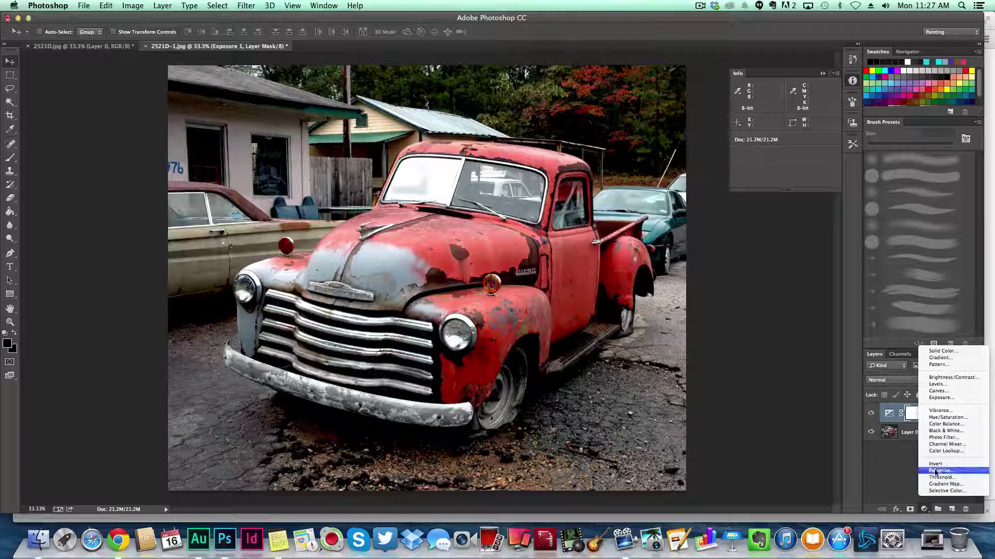
{"action": "left_click", "coordinate": [931, 394]}
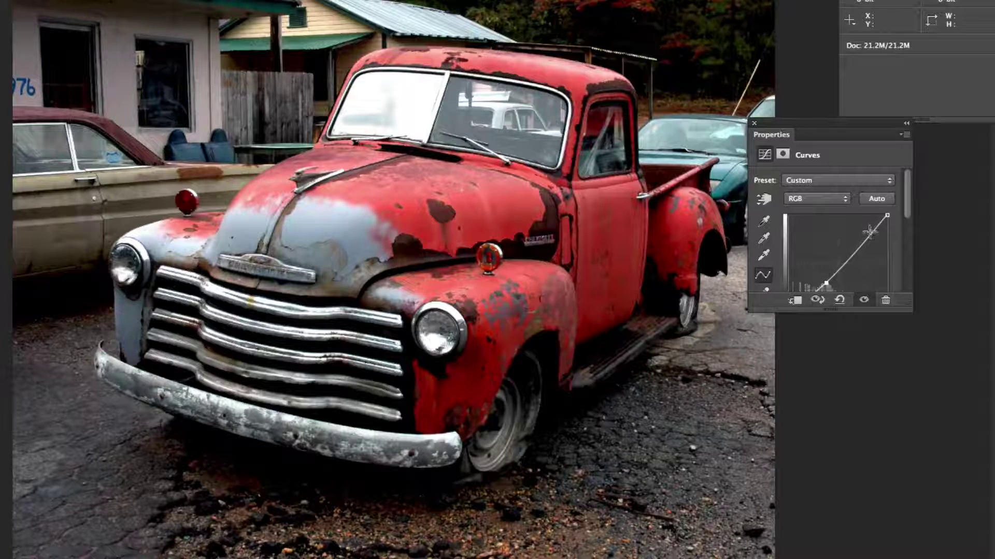
{"action": "left_click_drag", "start_coordinate": [870, 231], "coordinate": [863, 228]}
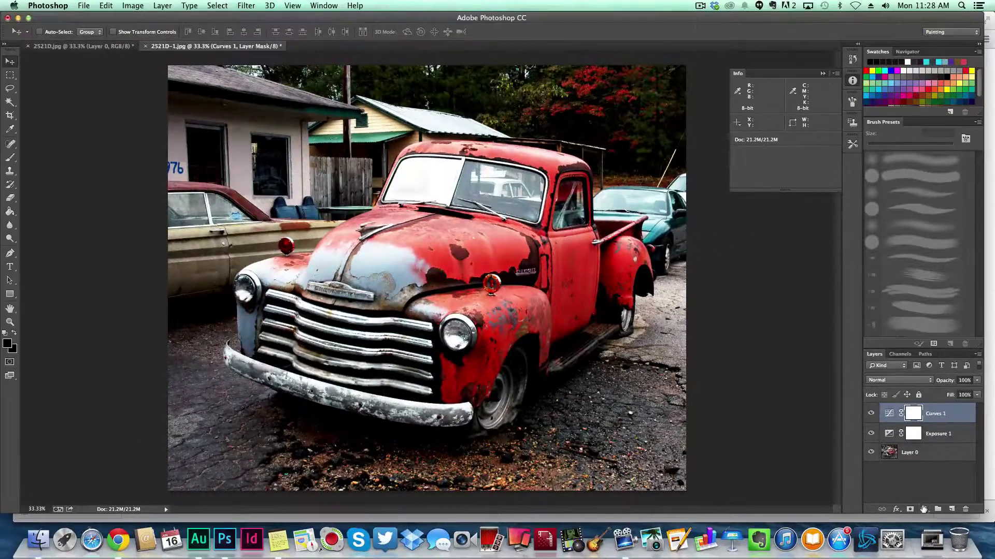
Add a second Curves layer and bend its Red channel curve to shift the colour balance
{"action": "left_click", "coordinate": [923, 509]}
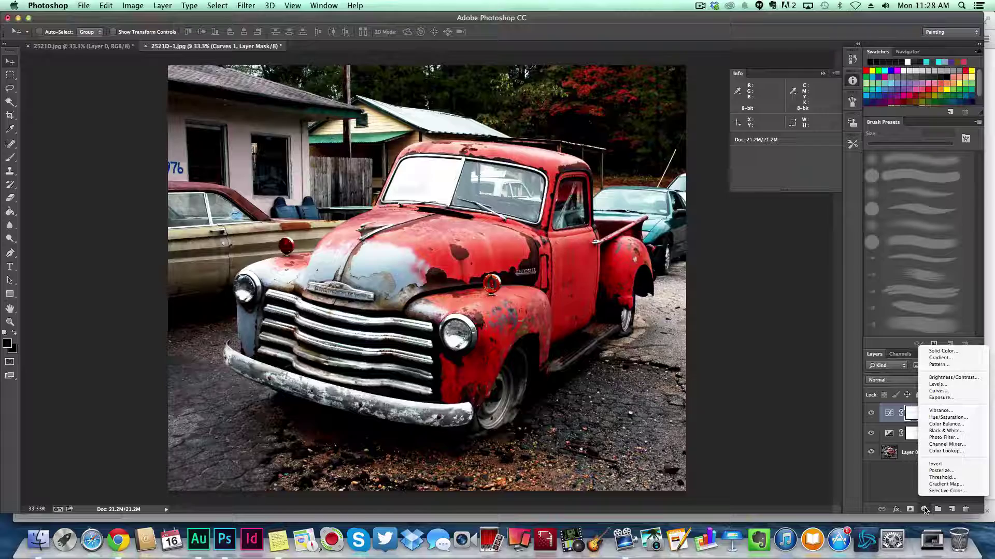
{"action": "left_click", "coordinate": [935, 391]}
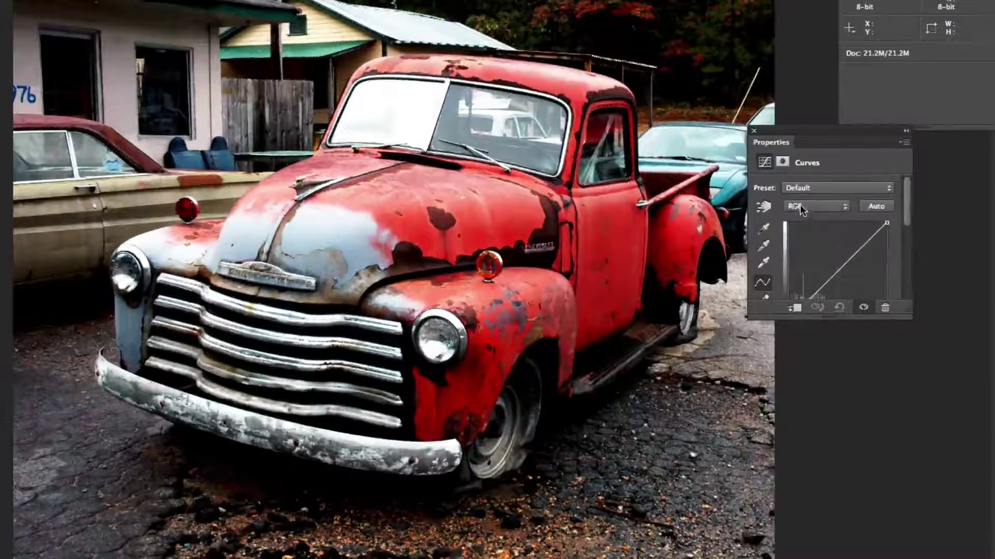
{"action": "left_click", "coordinate": [711, 244]}
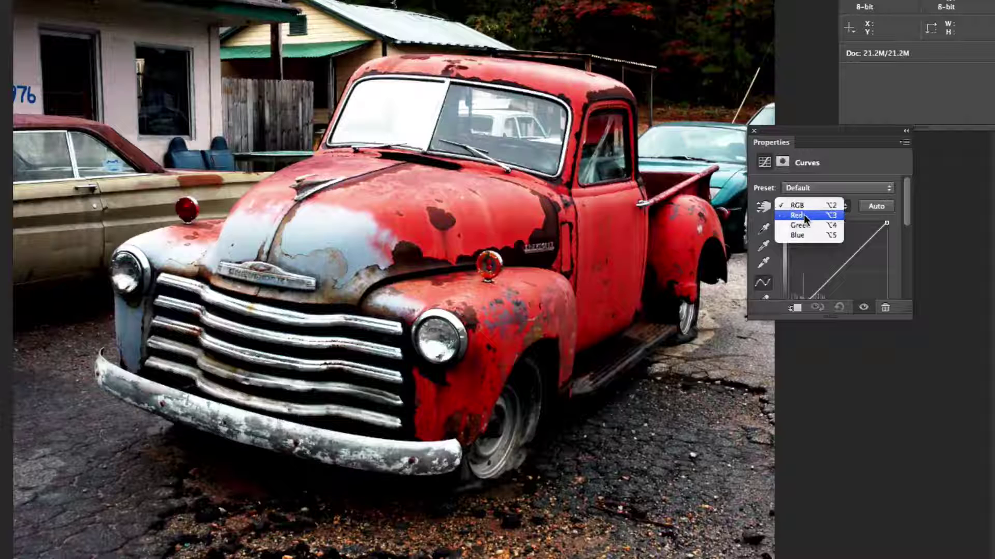
{"action": "left_click", "coordinate": [804, 215]}
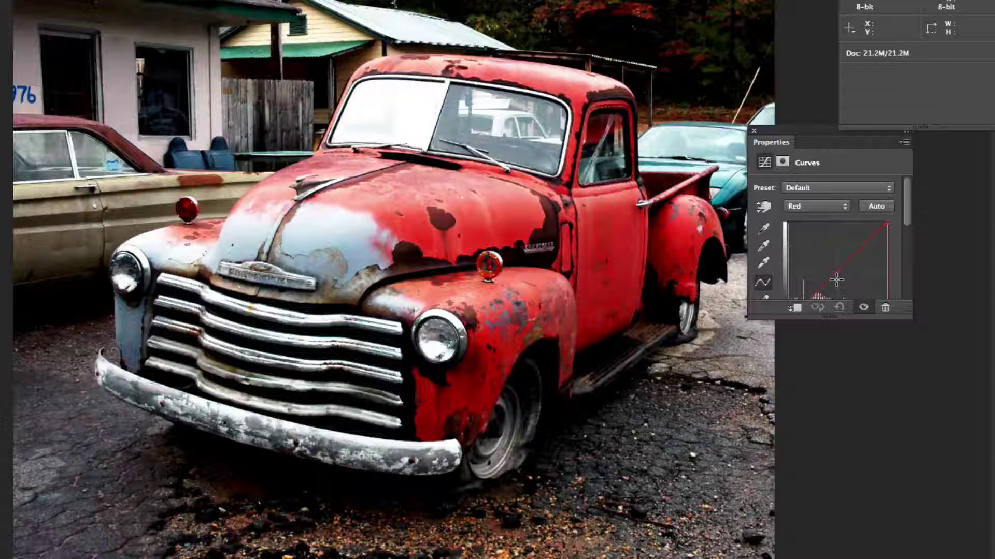
{"action": "left_click_drag", "start_coordinate": [837, 281], "coordinate": [829, 290]}
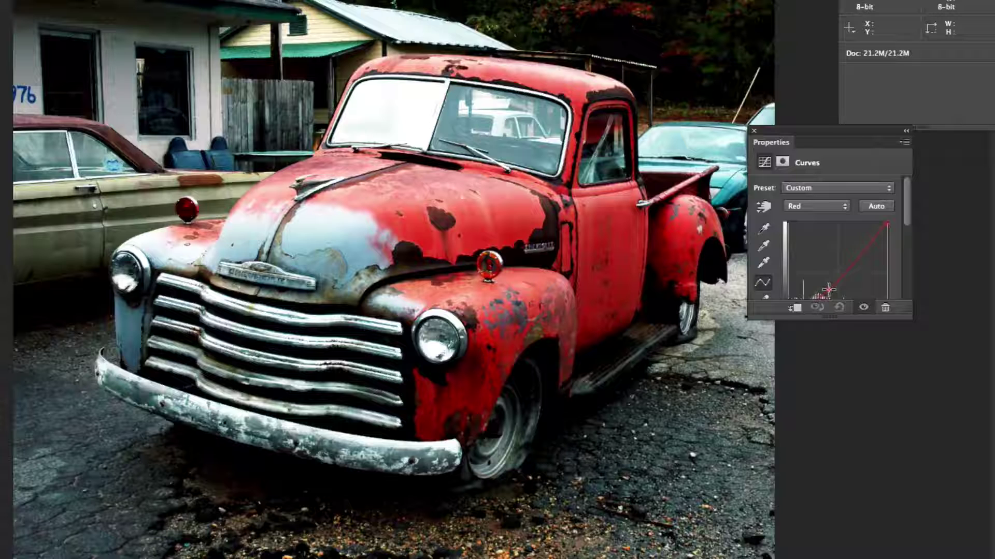
Switch Curves 2 to its Green channel curve, then to its Blue channel curve
{"action": "left_click", "coordinate": [811, 207]}
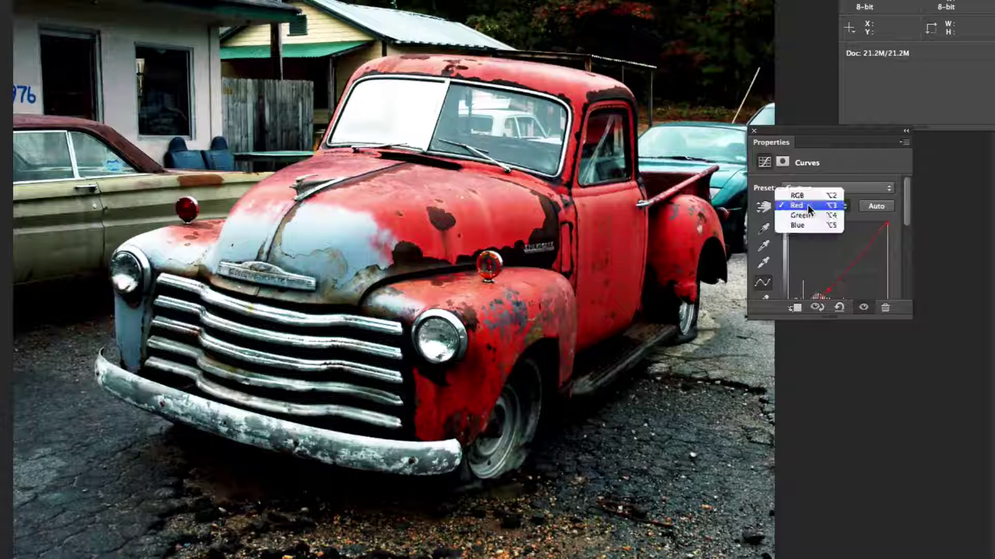
{"action": "left_click", "coordinate": [802, 216]}
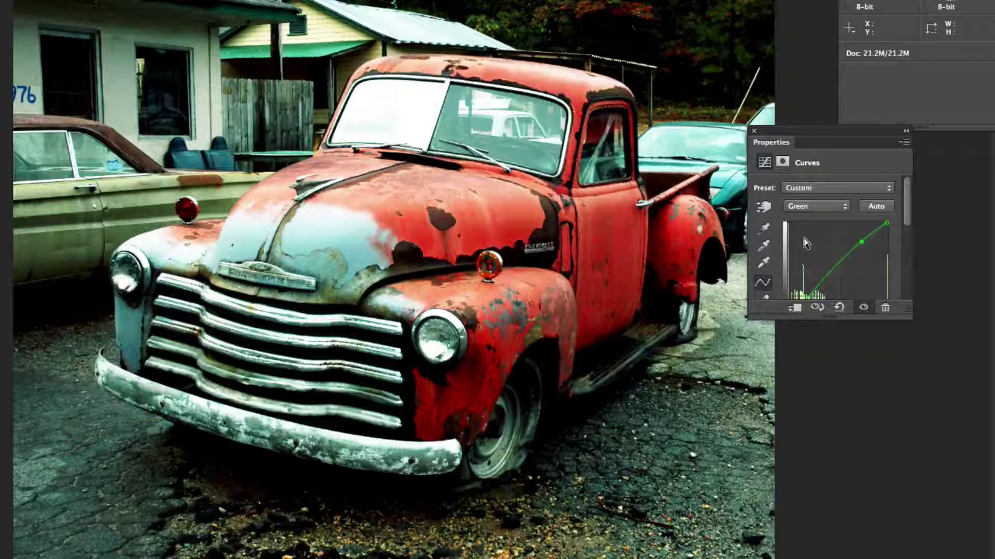
{"action": "left_click", "coordinate": [797, 212]}
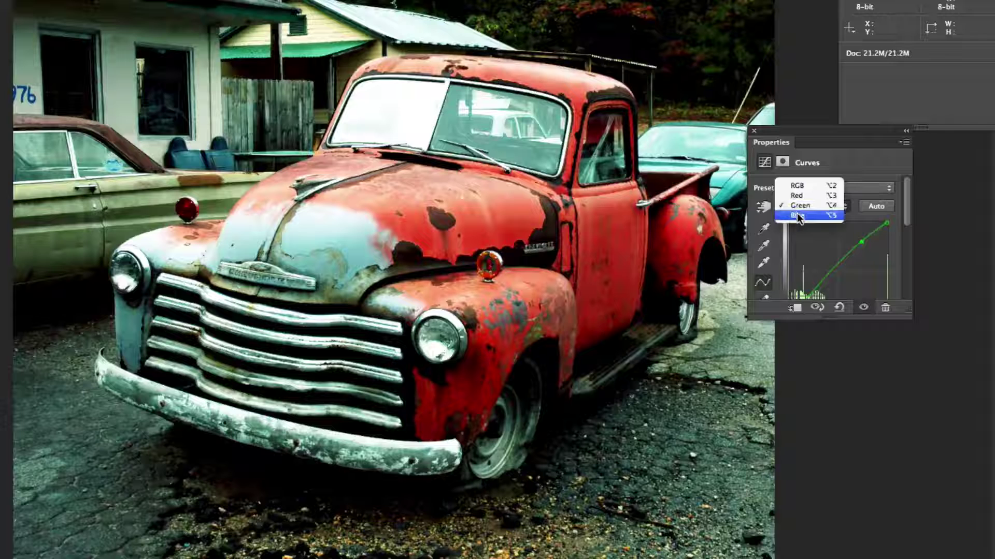
{"action": "left_click", "coordinate": [797, 213]}
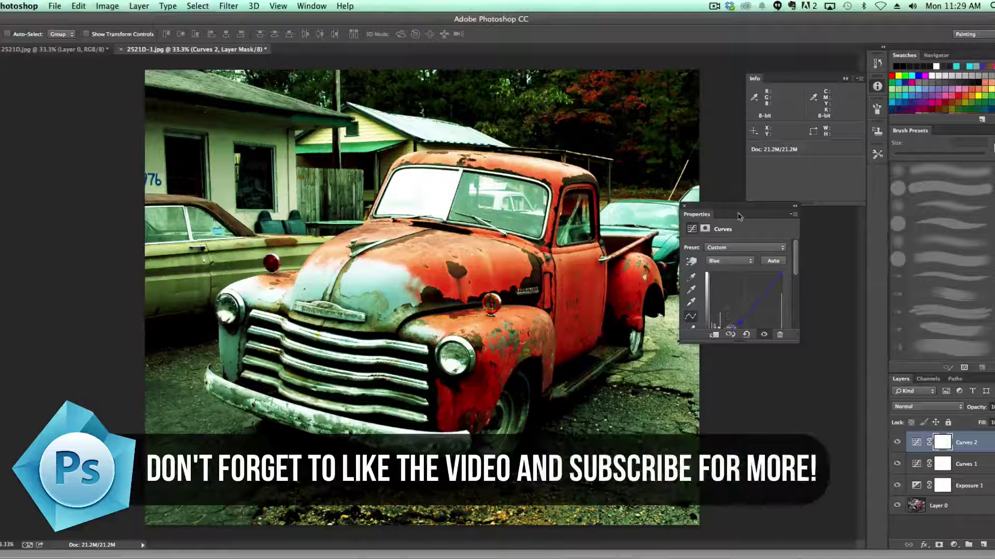
Close the curve Properties panel and hide Exposure 1, Curves 1 and Curves 2 for a before view
{"action": "left_click_drag", "start_coordinate": [728, 212], "coordinate": [755, 239]}
{"action": "left_click", "coordinate": [712, 233]}
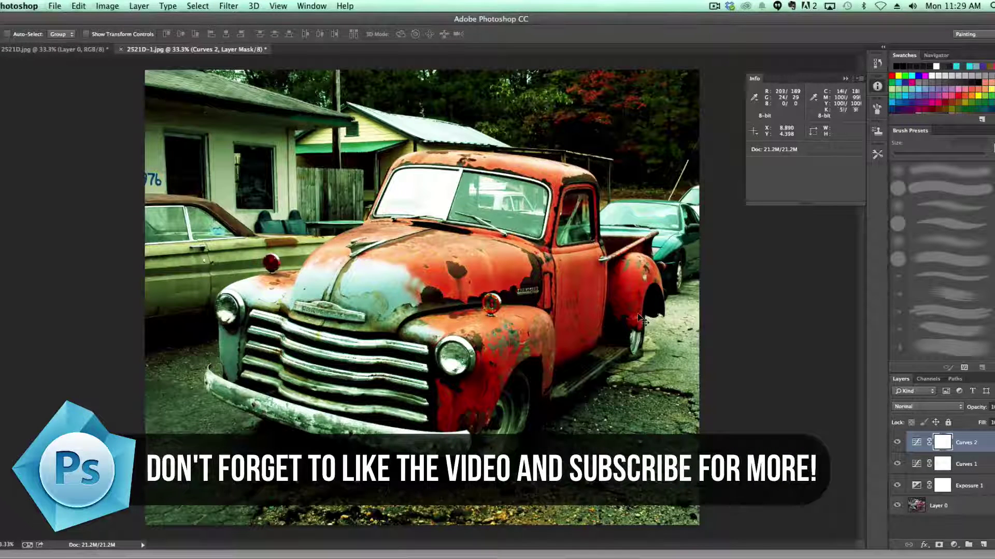
{"action": "left_click", "coordinate": [896, 485]}
{"action": "left_click", "coordinate": [897, 464]}
{"action": "left_click", "coordinate": [897, 442]}
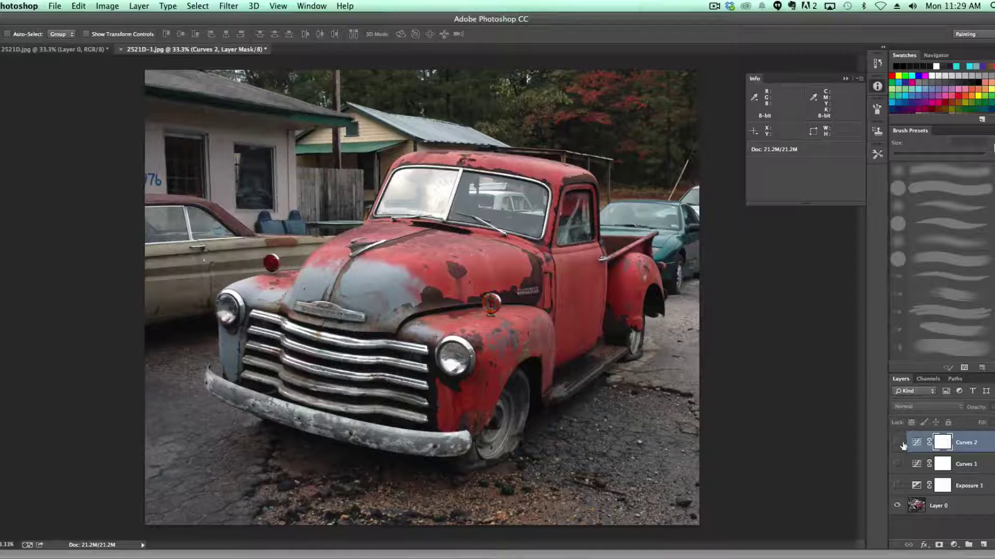
Turn Curves 2, Curves 1 and Exposure 1 back on
{"action": "left_click", "coordinate": [900, 443]}
{"action": "left_click", "coordinate": [898, 463]}
{"action": "left_click", "coordinate": [898, 485]}
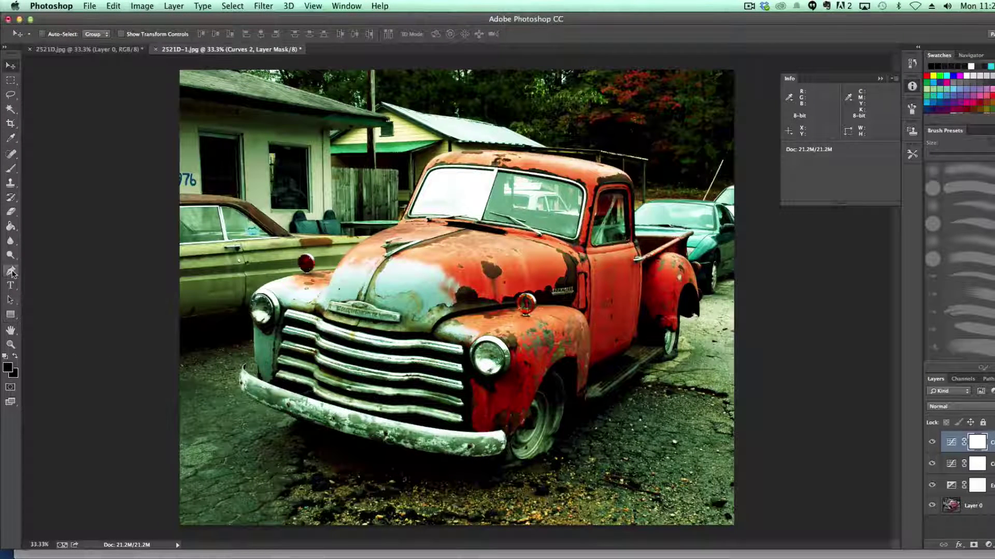
Add a new top layer and fill it with black using the Paint Bucket
{"action": "left_click", "coordinate": [12, 227]}
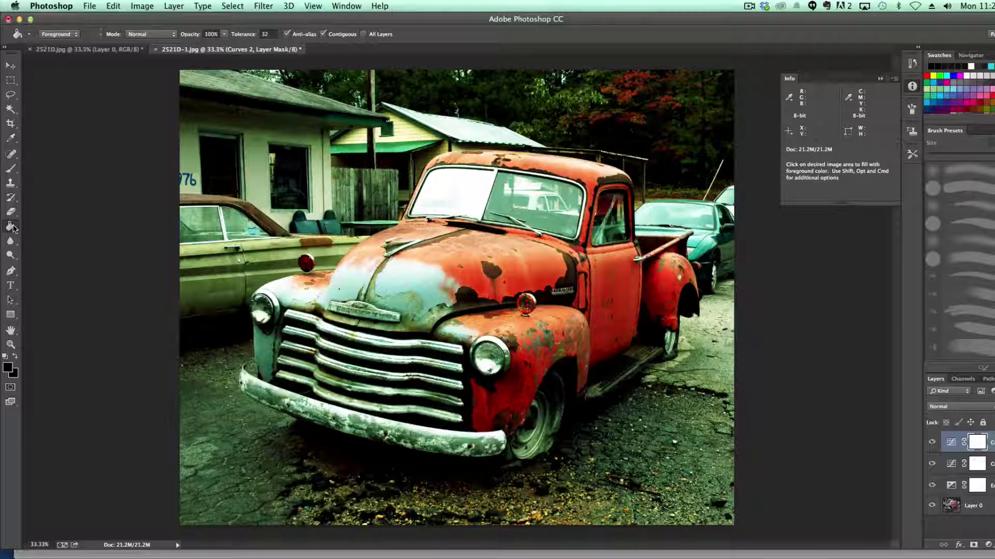
{"action": "key", "text": "d"}
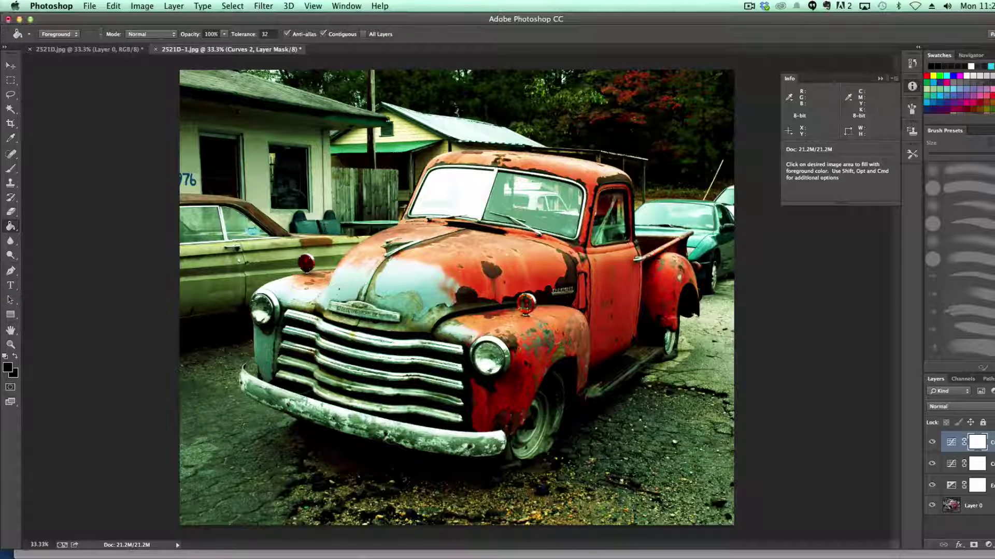
{"action": "key", "text": "super+shift+alt+n"}
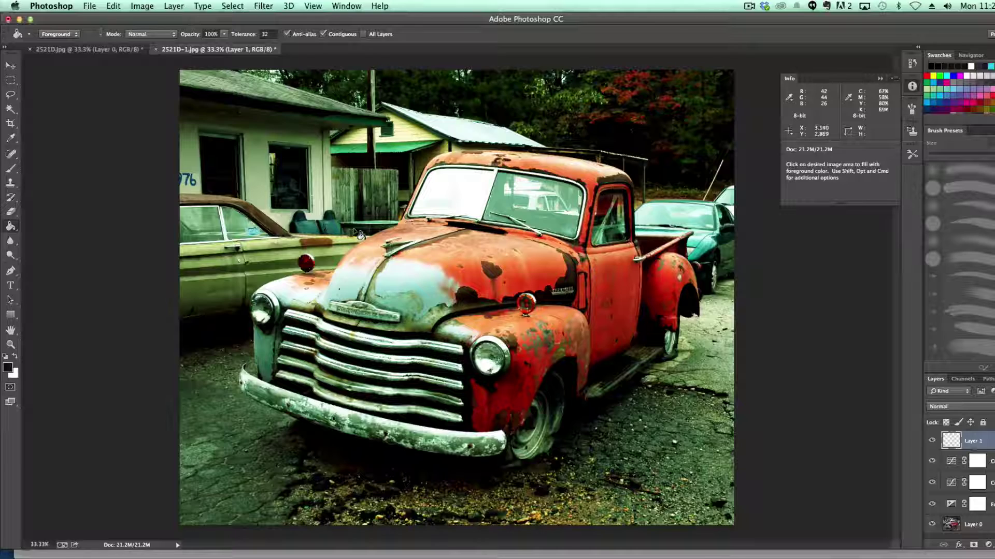
{"action": "left_click", "coordinate": [373, 330]}
Select an inset rectangle on the black layer and delete it, leaving a thin border
{"action": "left_click", "coordinate": [10, 80]}
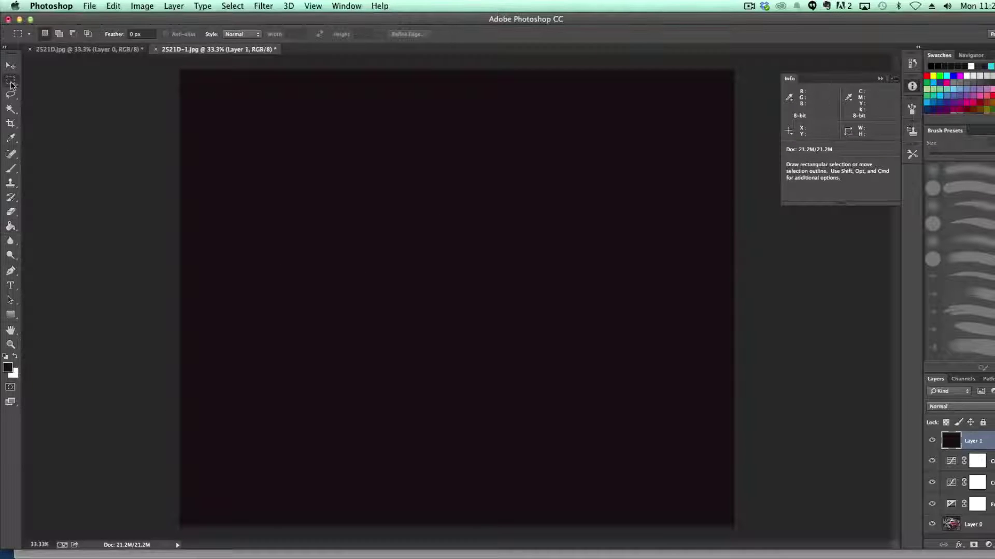
{"action": "left_click", "coordinate": [58, 79]}
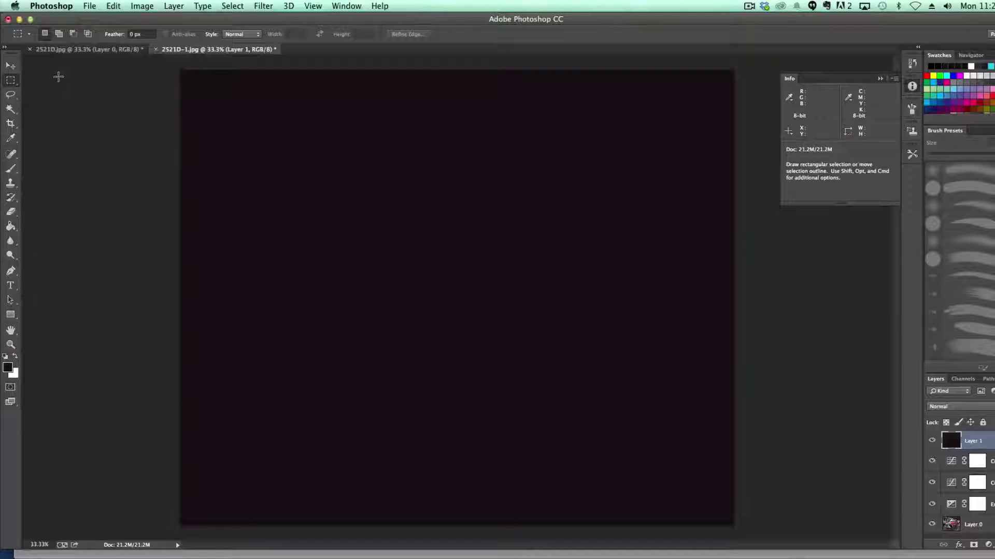
{"action": "left_click_drag", "start_coordinate": [196, 89], "coordinate": [716, 512]}
{"action": "key", "text": "v"}
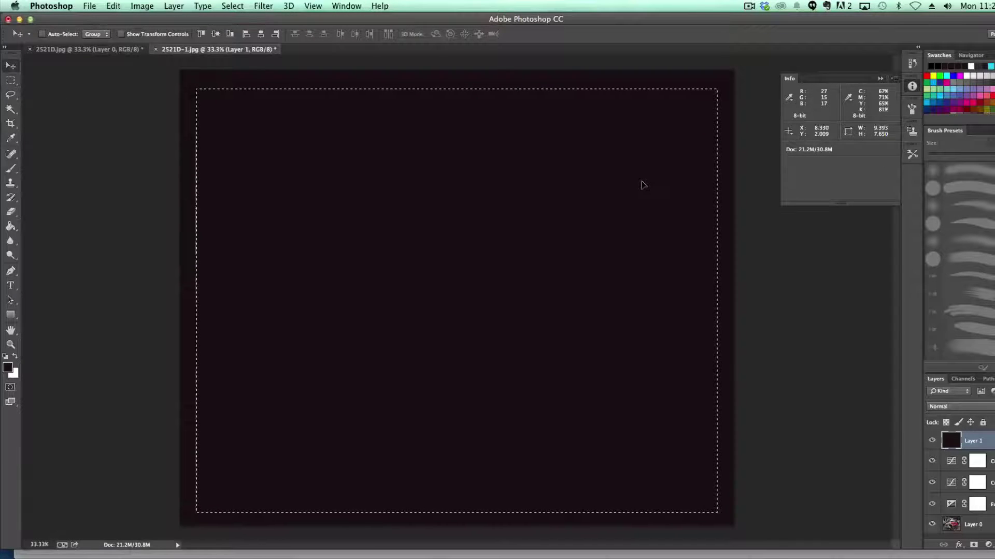
{"action": "key", "text": "Delete"}
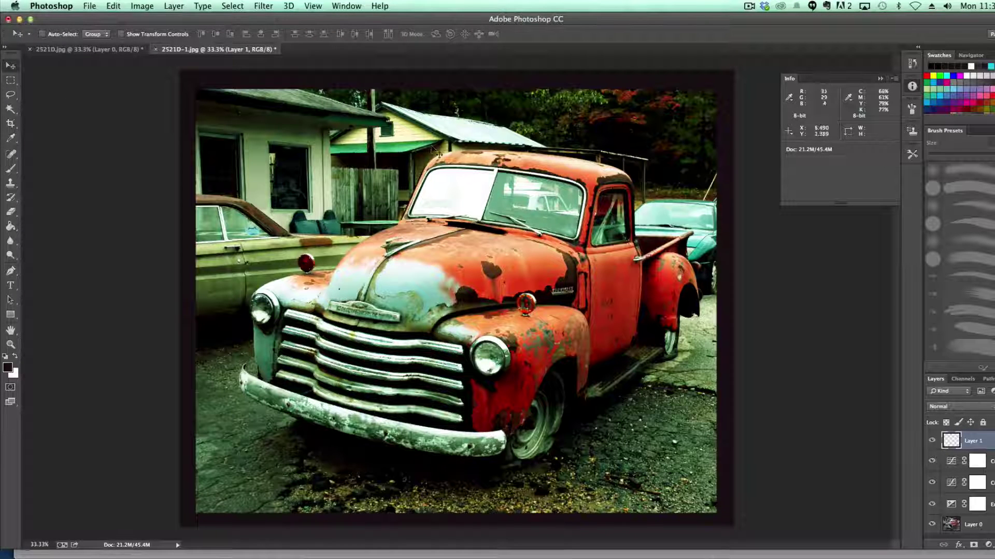